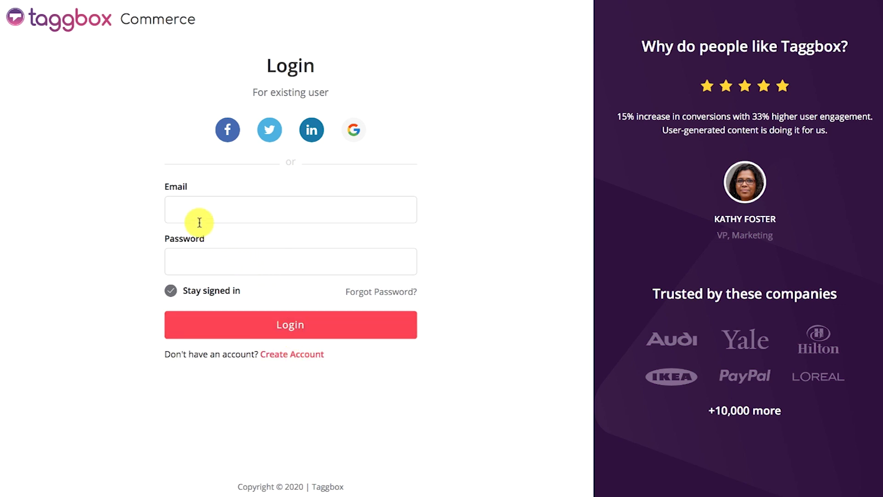
Log in to Taggbox Commerce with the account e-mail and password
click(180, 211)
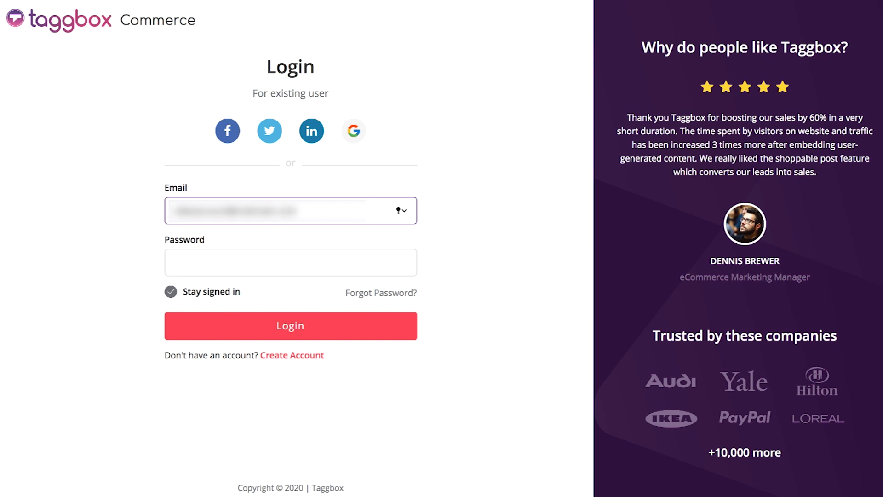
click(173, 261)
text(••••••)
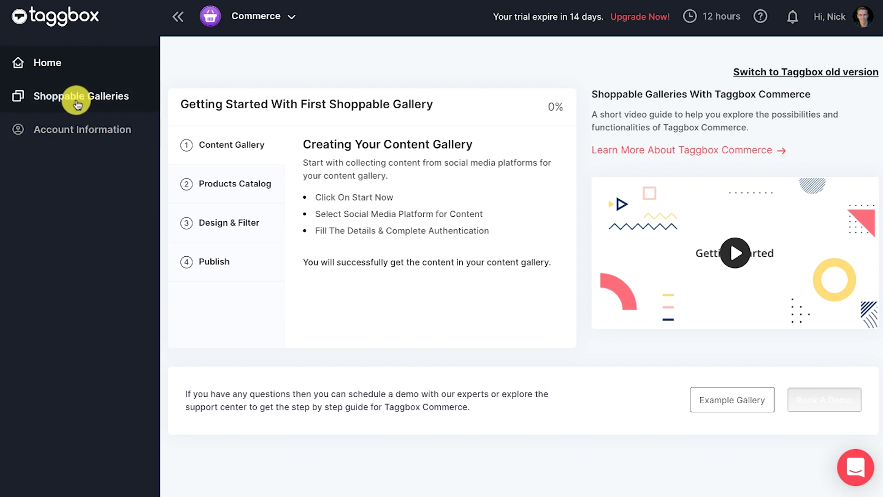
Create a new gallery named 'Shoppable Gallery' with the URL shoppable-gallery123
click(77, 103)
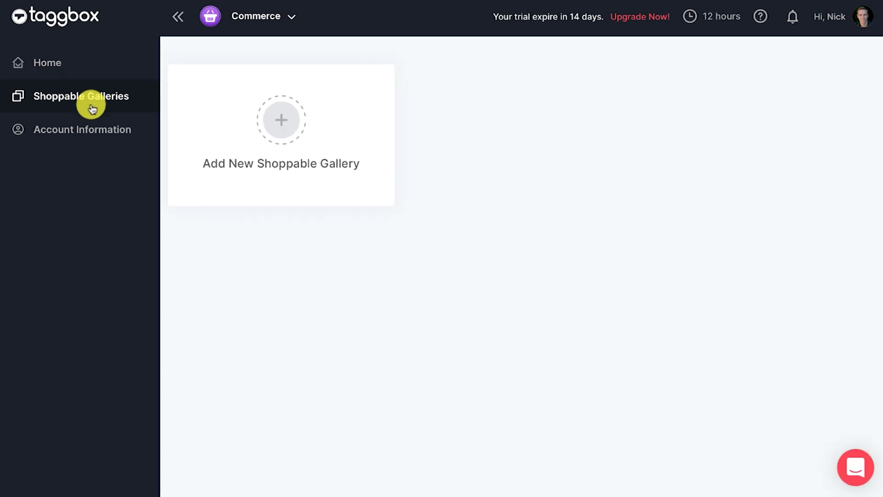
click(283, 133)
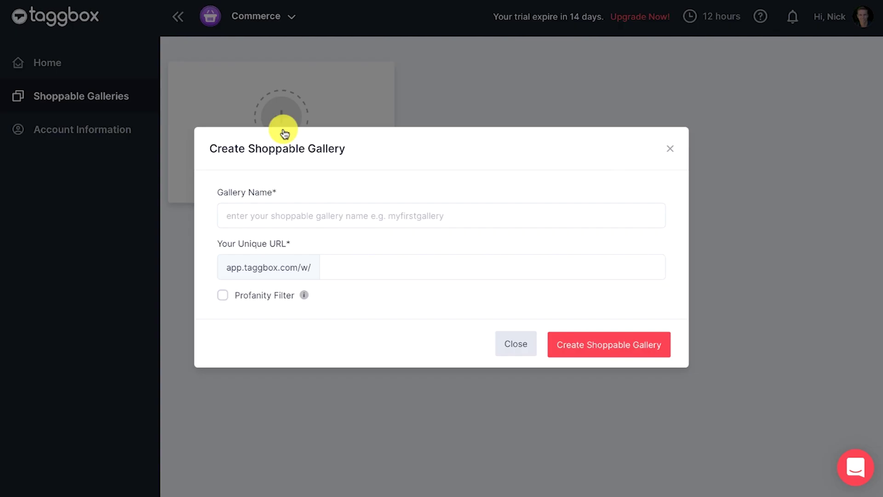
click(256, 212)
text(Shoppable Gallery)
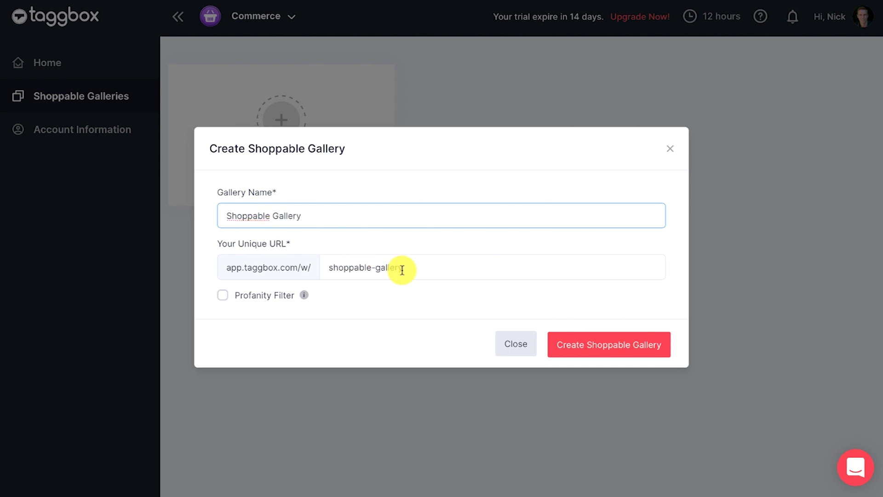
click(407, 270)
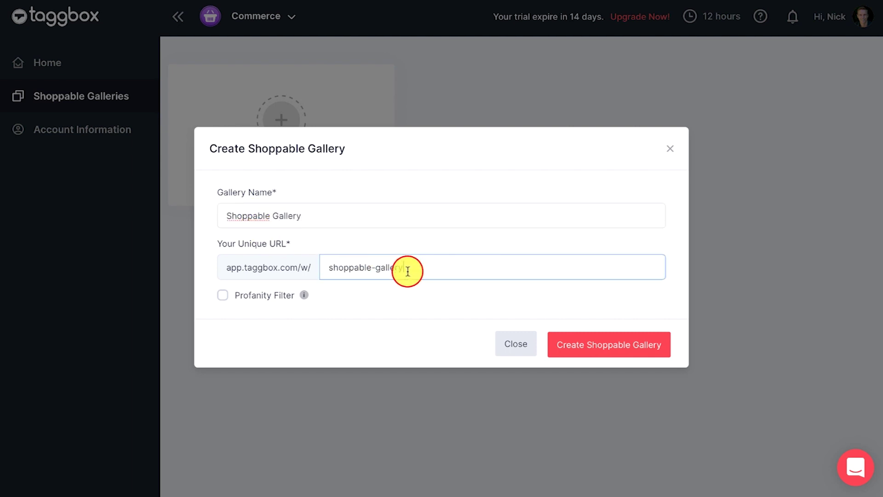
text(123)
click(618, 344)
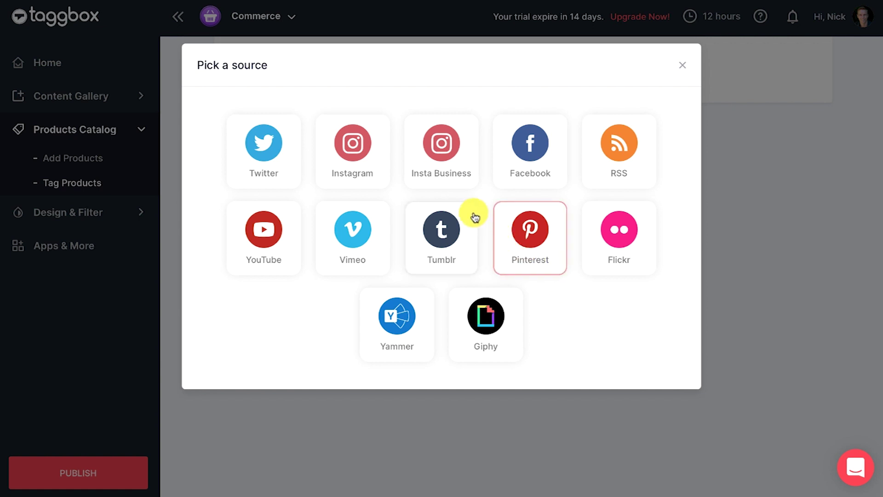
Choose Instagram Business, check the Handle, Mentions and Tagged options, then create a #zara hashtag feed
click(451, 189)
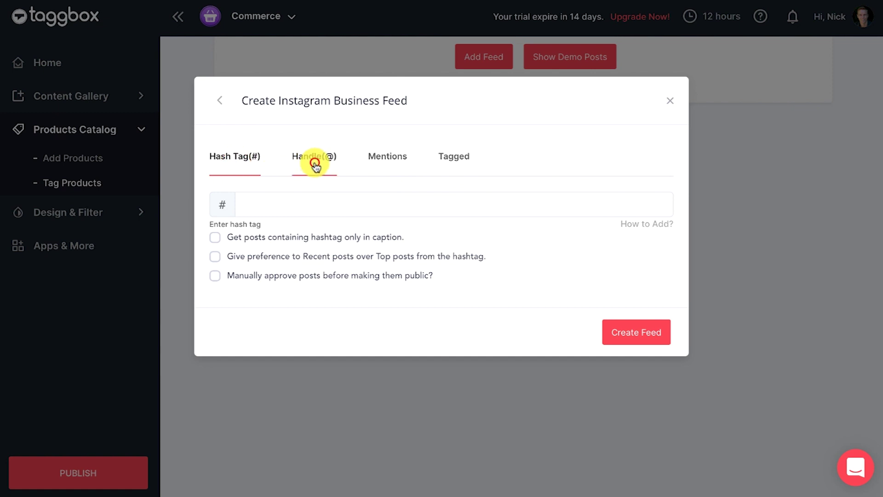
click(314, 164)
click(386, 165)
click(462, 182)
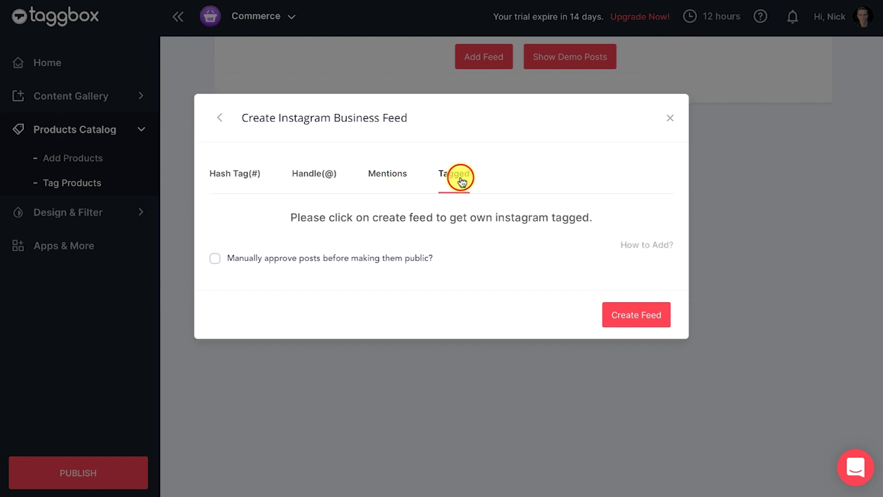
click(235, 178)
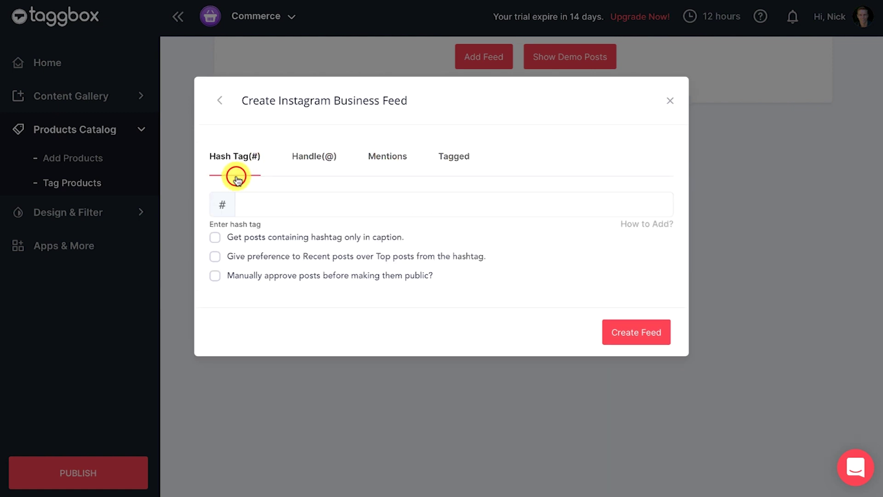
click(241, 206)
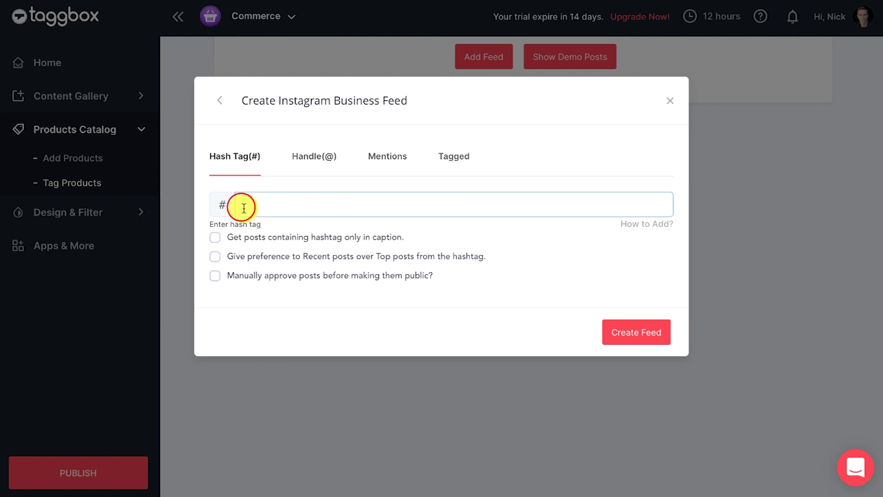
text(zara)
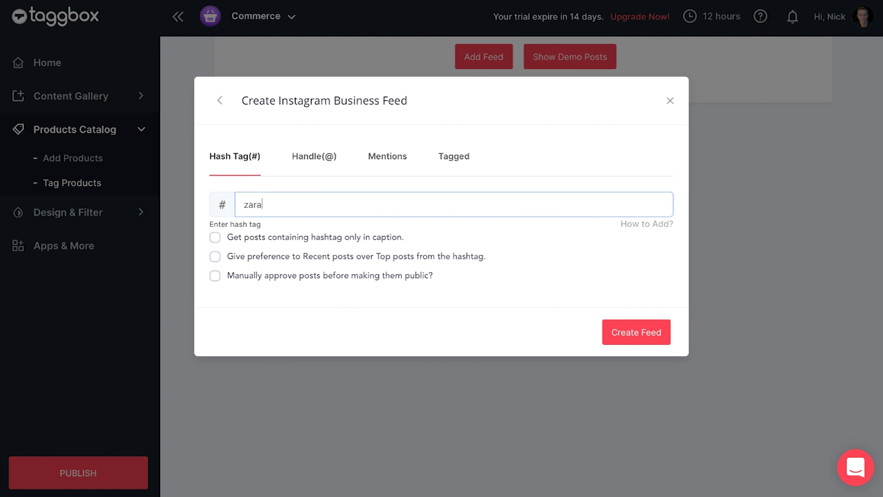
click(639, 339)
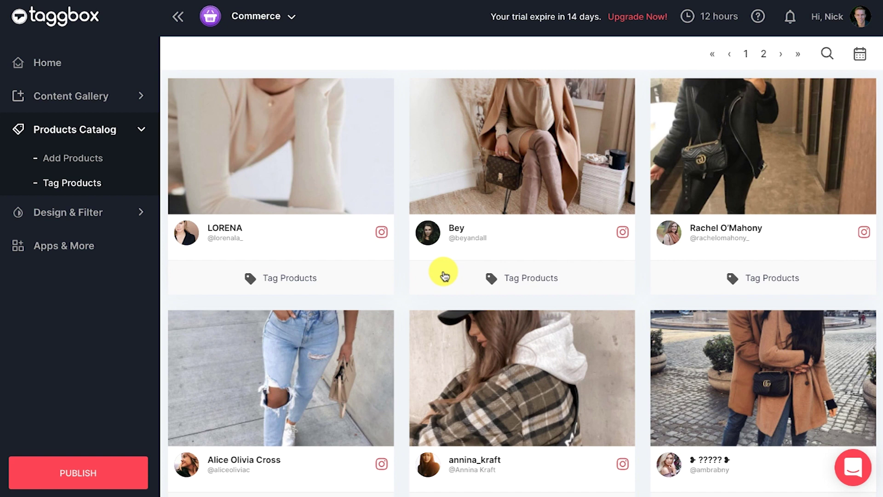
Scroll through the collected zara posts, then go to the empty Add Products catalogue page
scroll(445, 276, down, 10)
scroll(444, 275, up, 10)
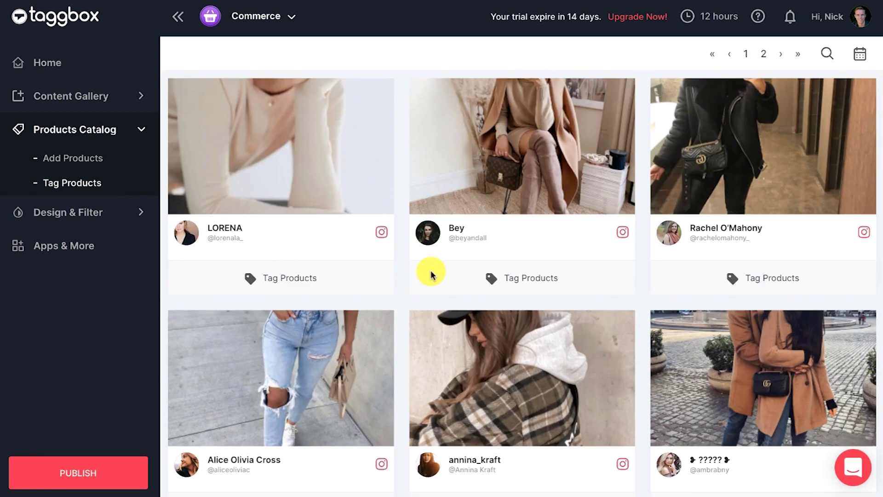
click(91, 163)
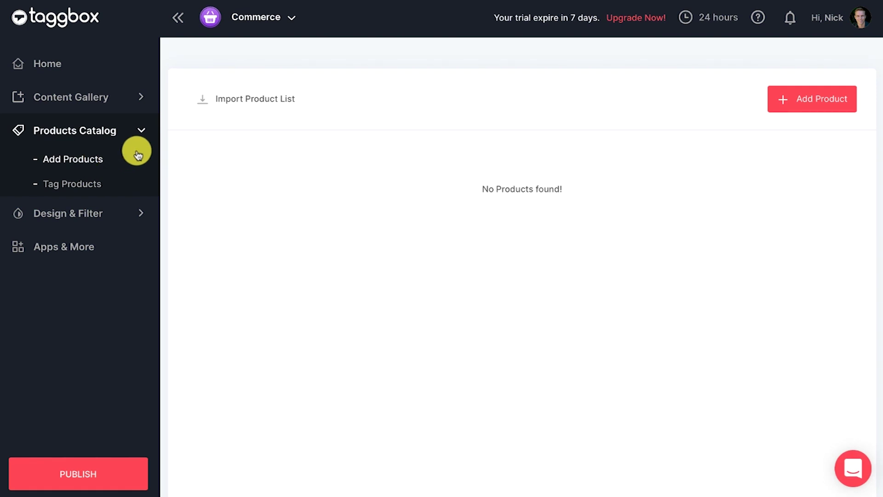
Import the product list from sample-products.csv into the catalogue
click(260, 100)
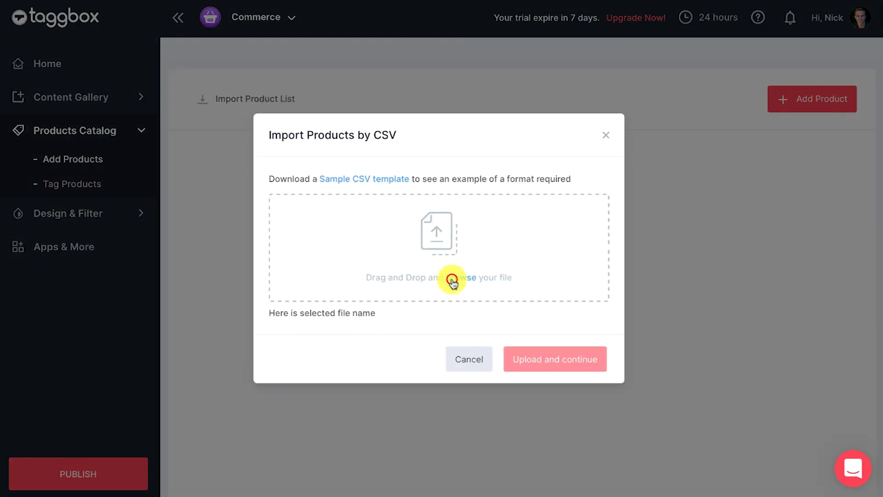
click(451, 280)
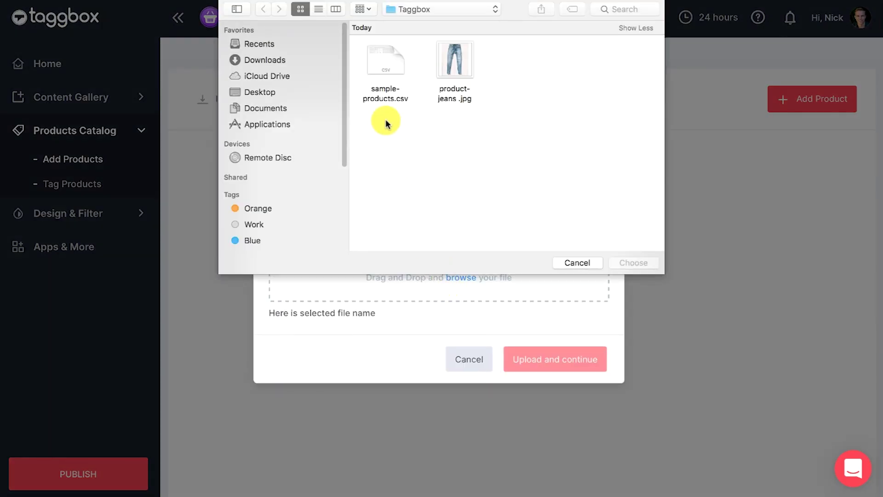
click(384, 60)
click(626, 259)
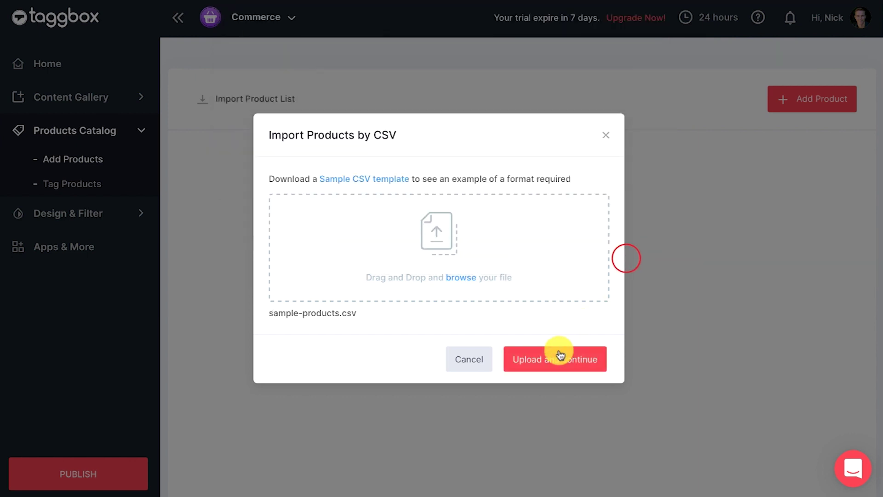
click(548, 359)
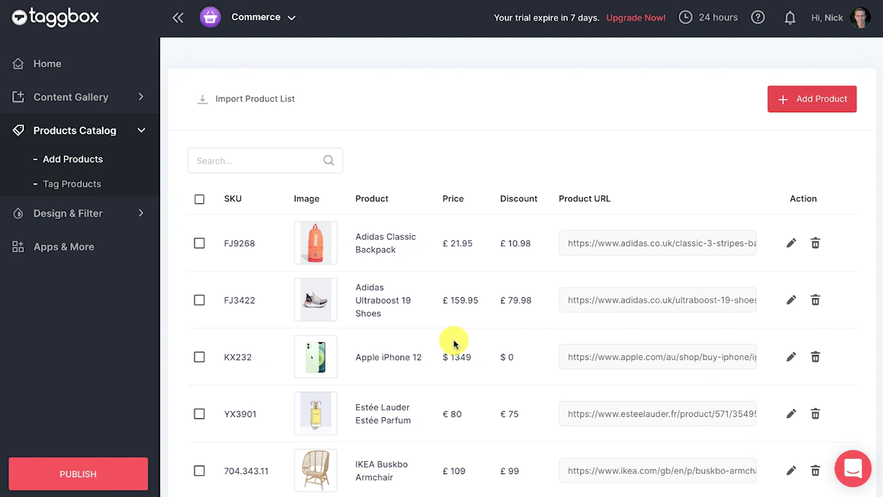
Add Product Jeans at $75 with a $10 discount and SKU SK003
click(793, 99)
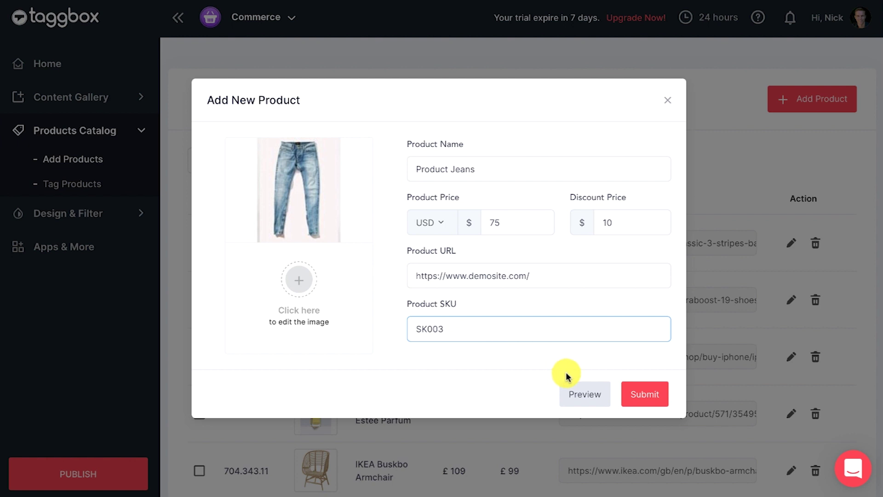
click(640, 394)
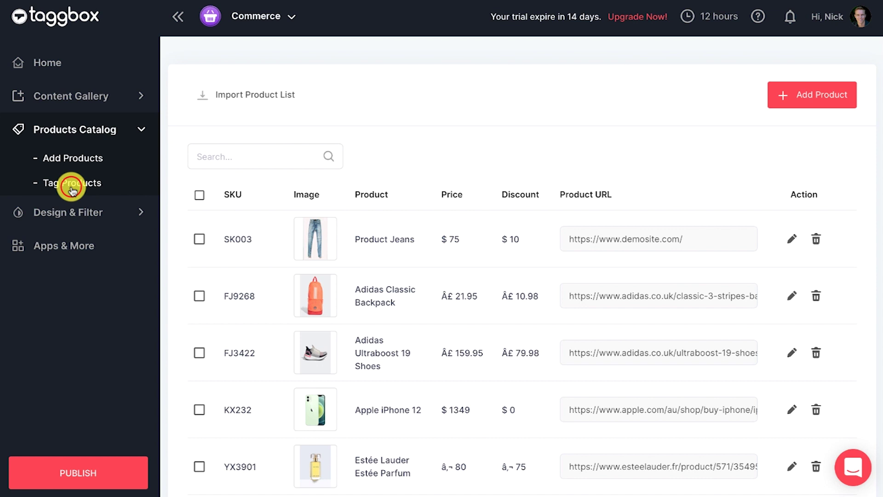
Tag the Lather Jacket product onto the black leather jacket post
click(73, 186)
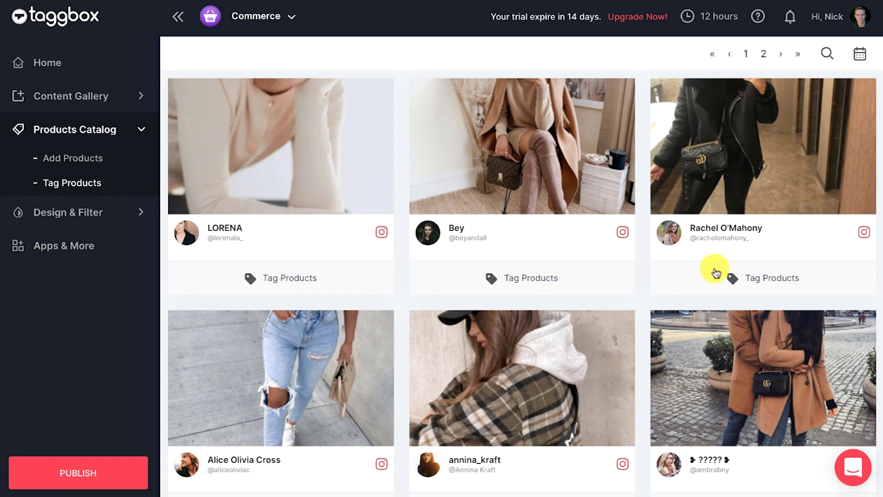
click(745, 278)
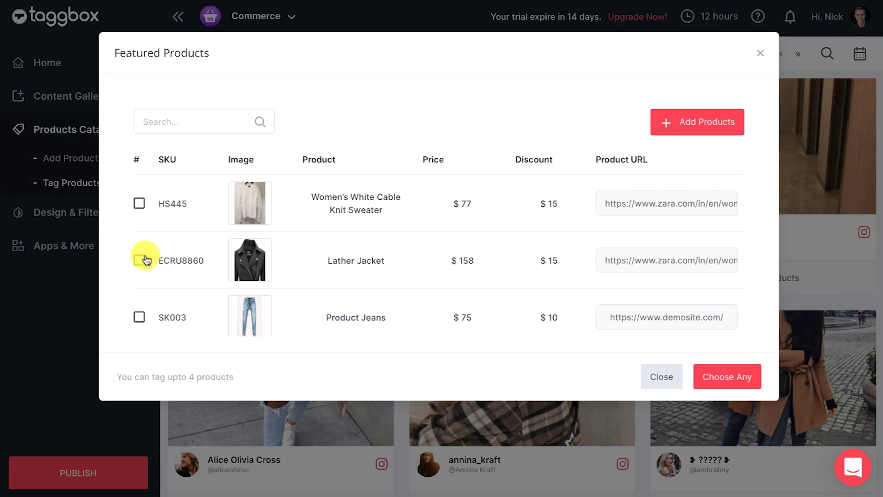
click(139, 259)
click(709, 378)
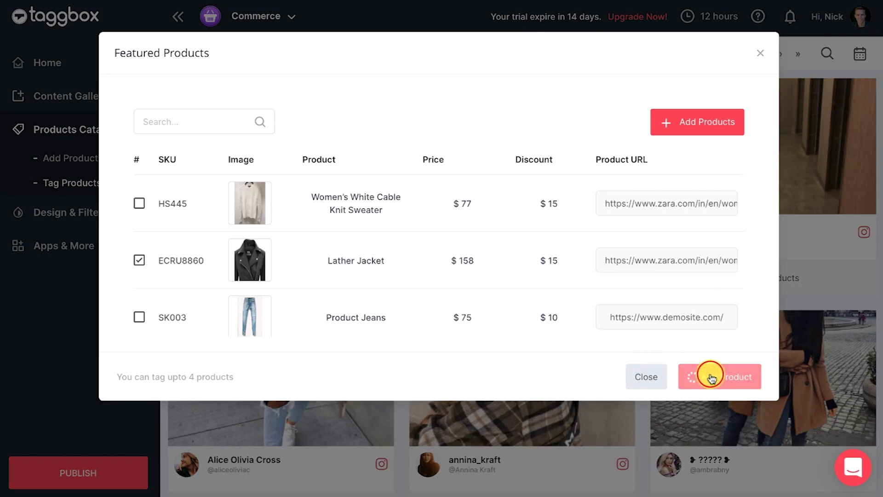
Tag the Women's White Cable Knit Sweater product onto the white-sweater post
scroll(634, 361, down, 4)
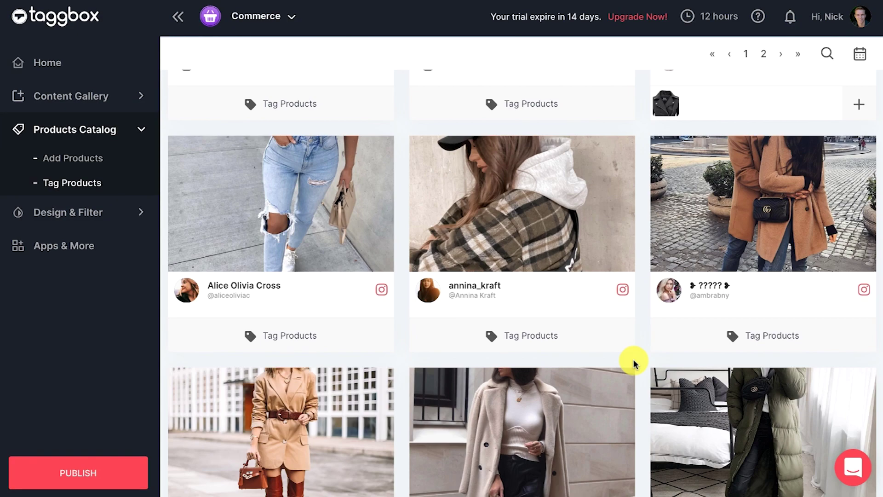
scroll(634, 362, down, 10)
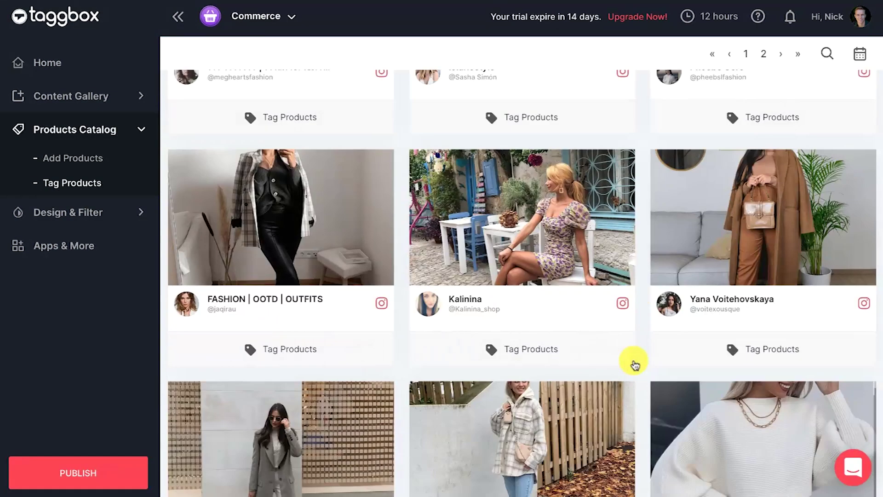
scroll(635, 365, down, 12)
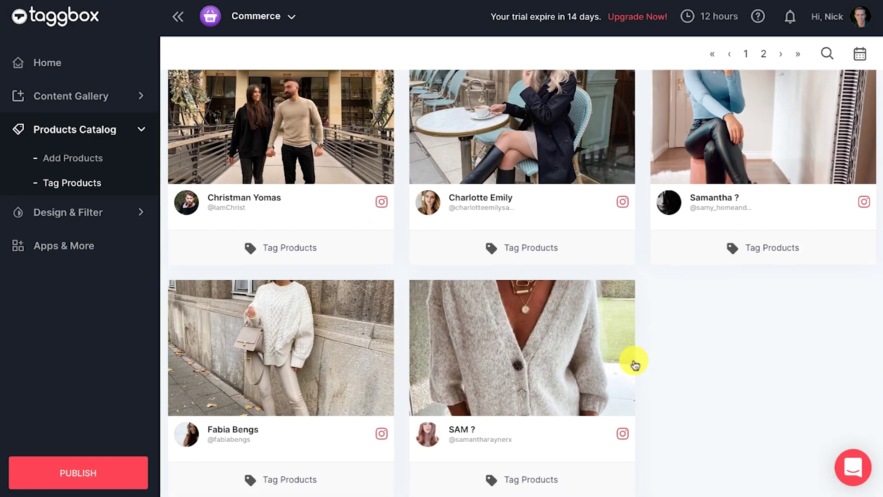
click(297, 469)
click(137, 204)
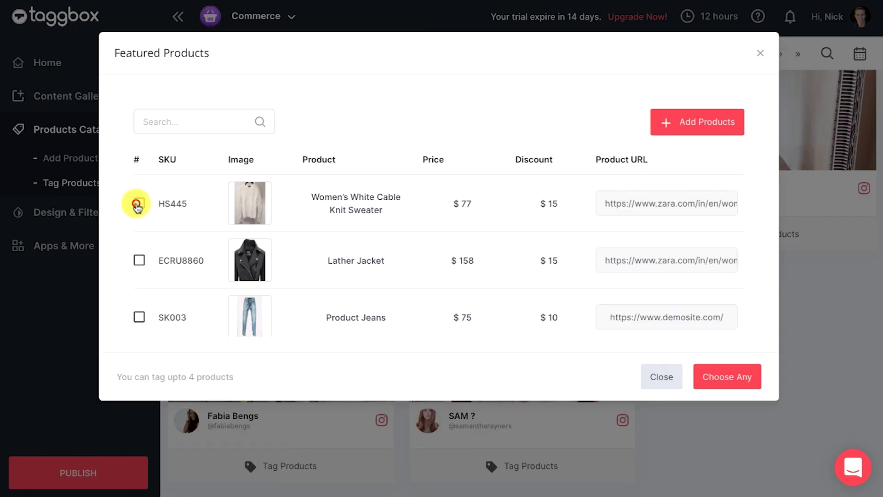
click(725, 378)
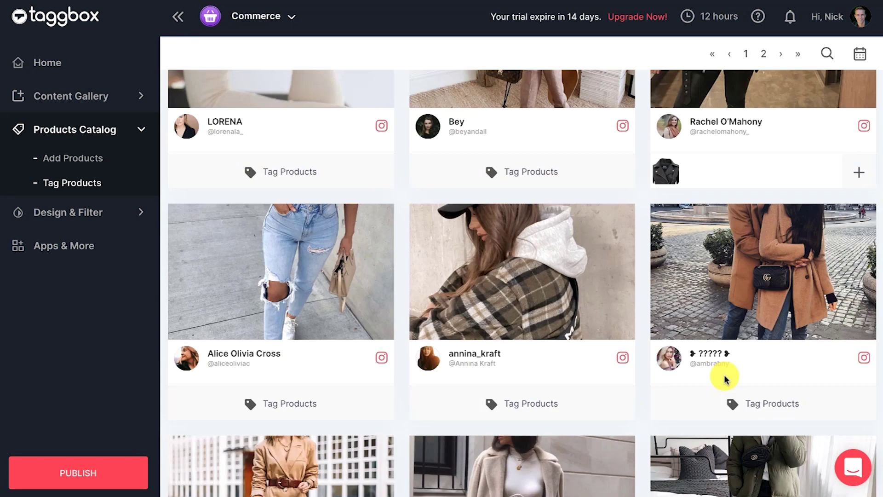
scroll(725, 379, up, 3)
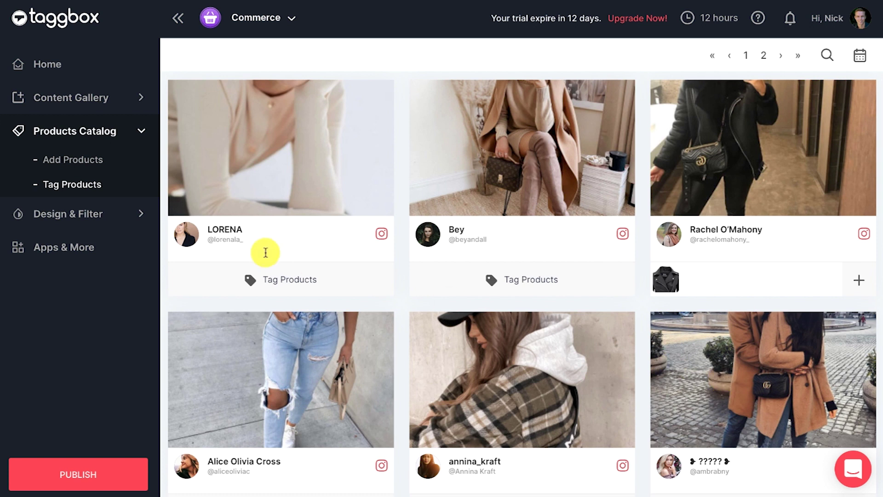
Apply the Square Photo theme under Design & Filter > Themes and review the result
click(107, 212)
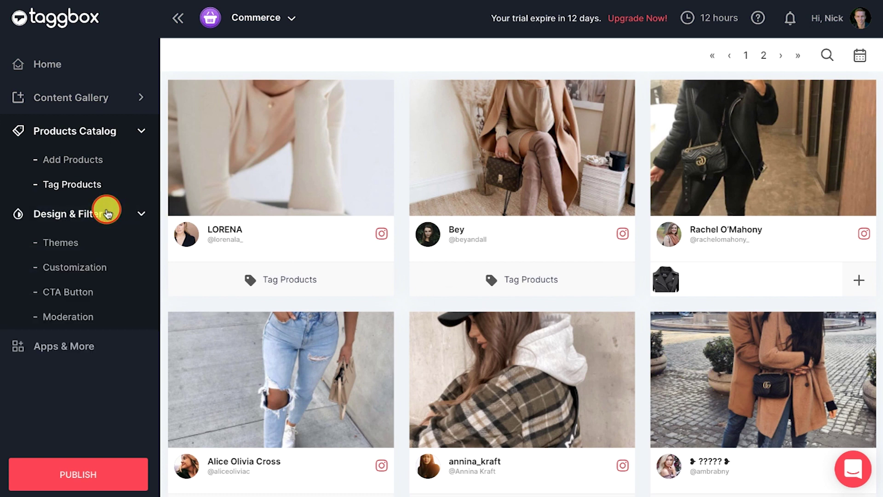
click(73, 242)
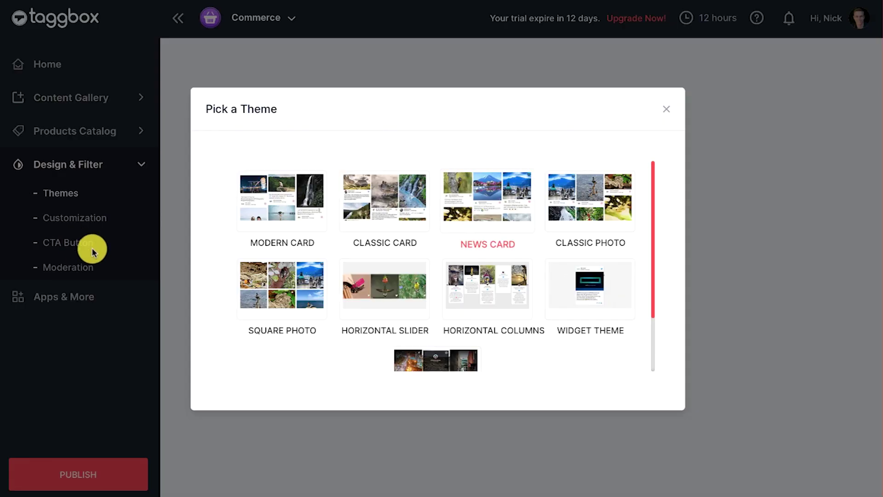
click(263, 283)
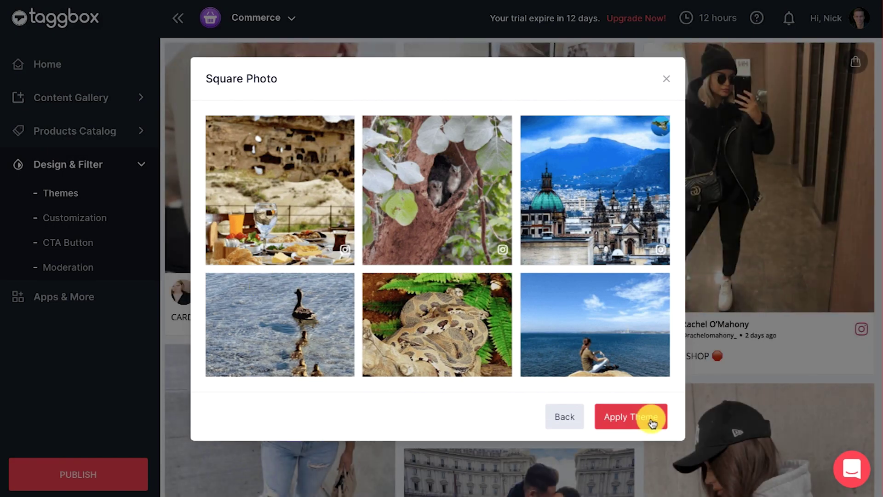
click(651, 418)
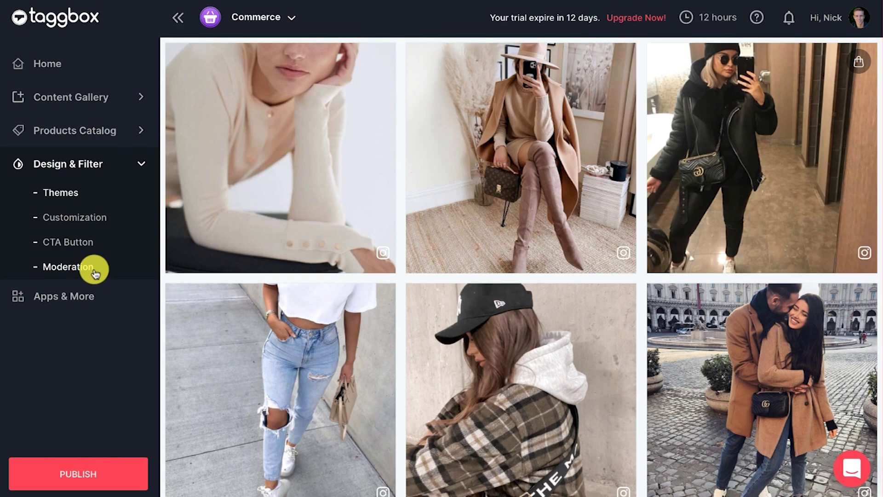
scroll(590, 248, down, 9)
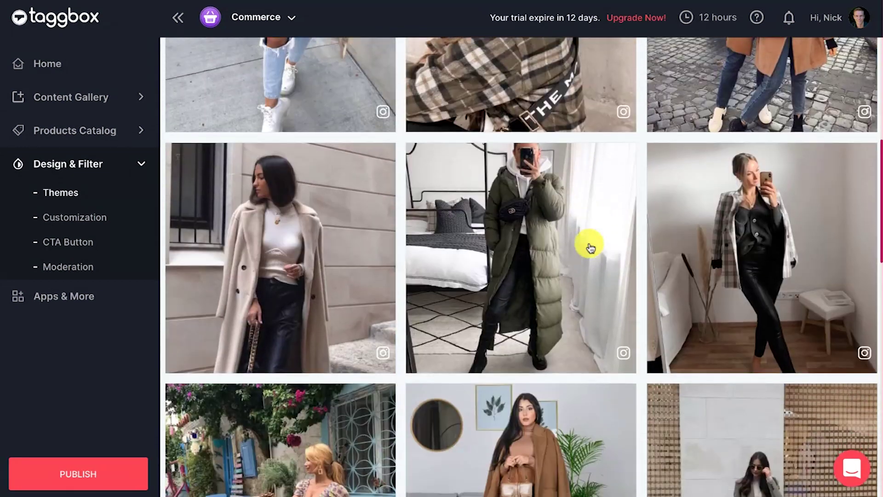
scroll(590, 247, down, 15)
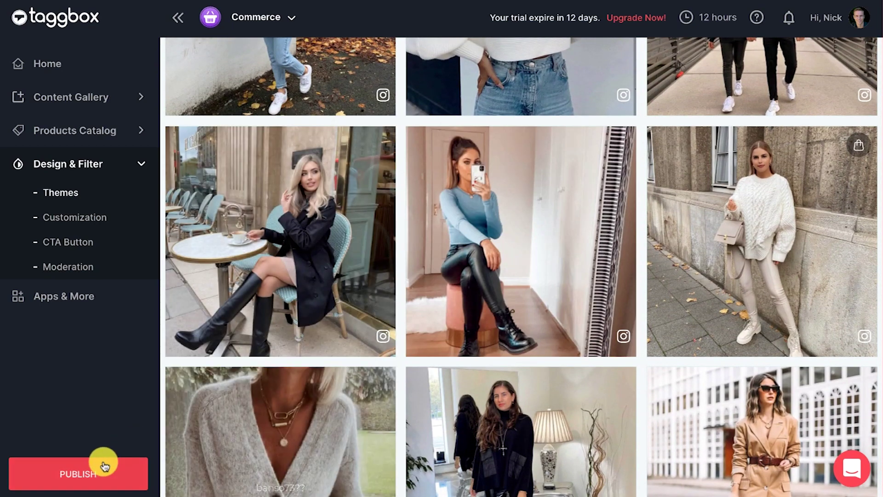
Generate the Shopify embed code at 100% width and copy it to the clipboard
click(88, 479)
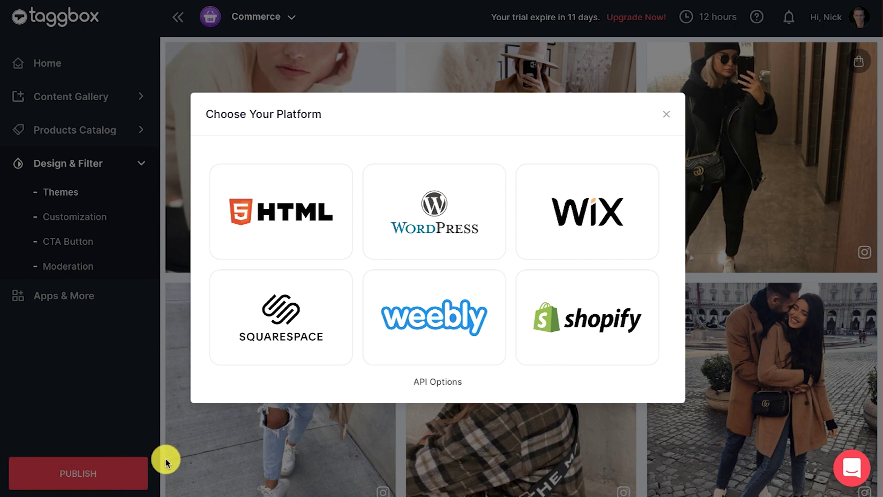
click(584, 338)
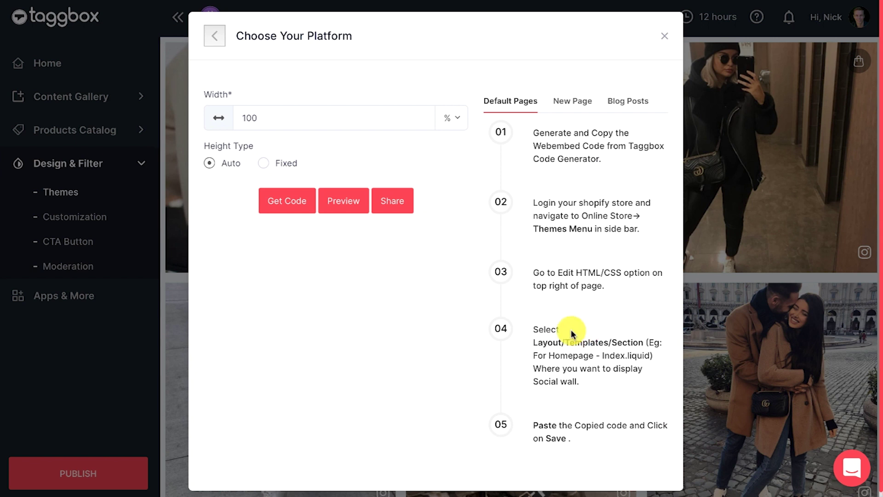
click(272, 117)
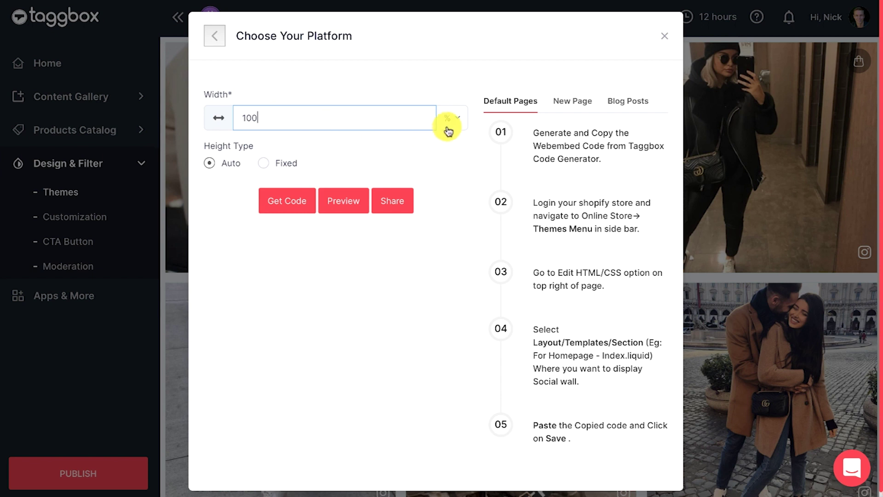
click(462, 125)
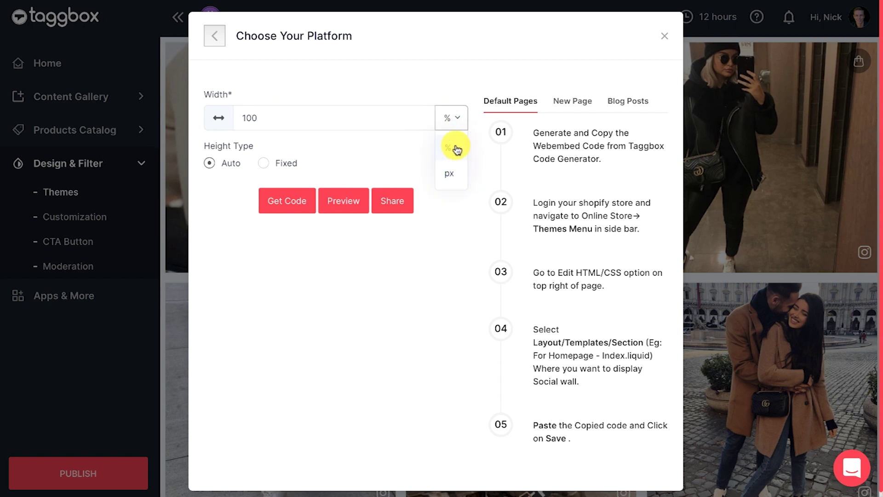
click(460, 120)
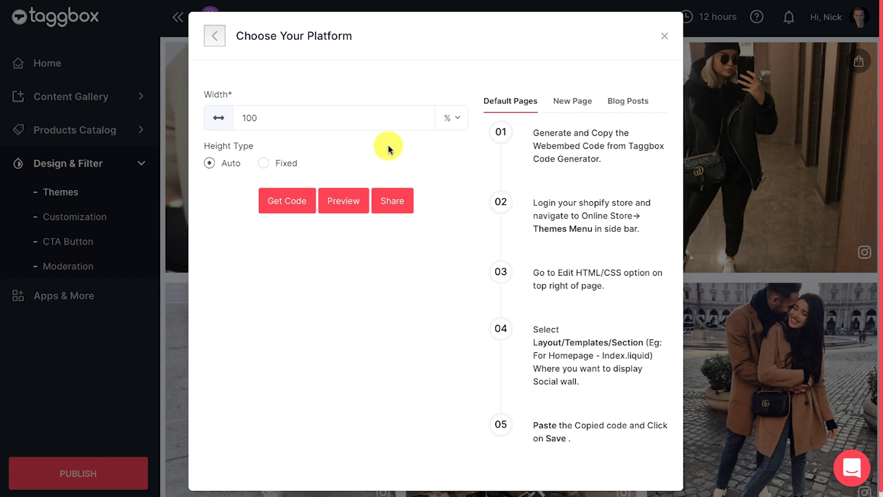
click(274, 212)
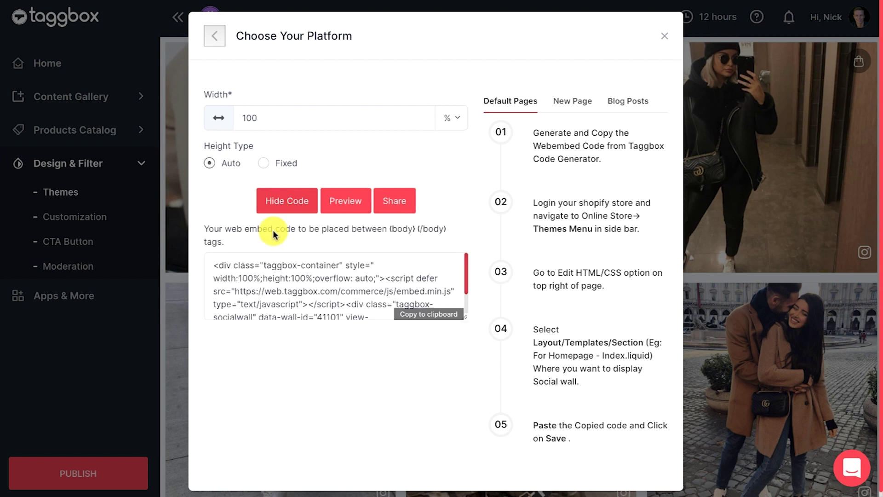
click(277, 287)
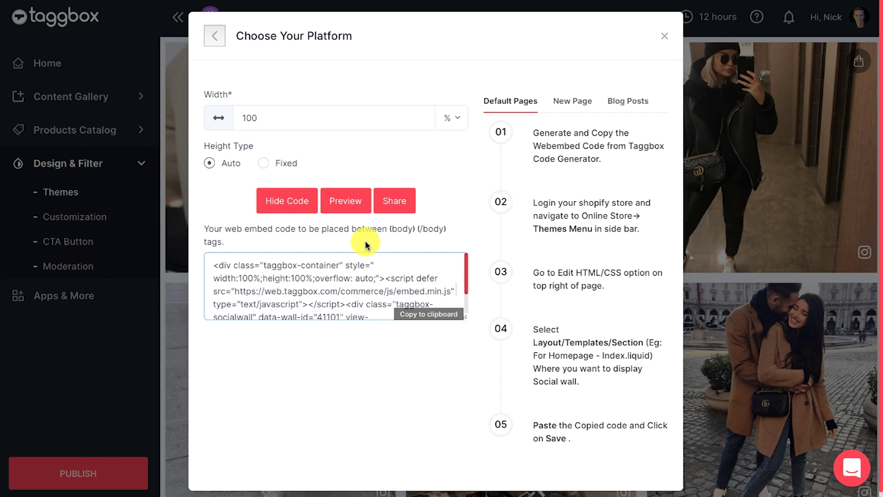
Look at the option to share the code by email, then close the share dialog
click(396, 202)
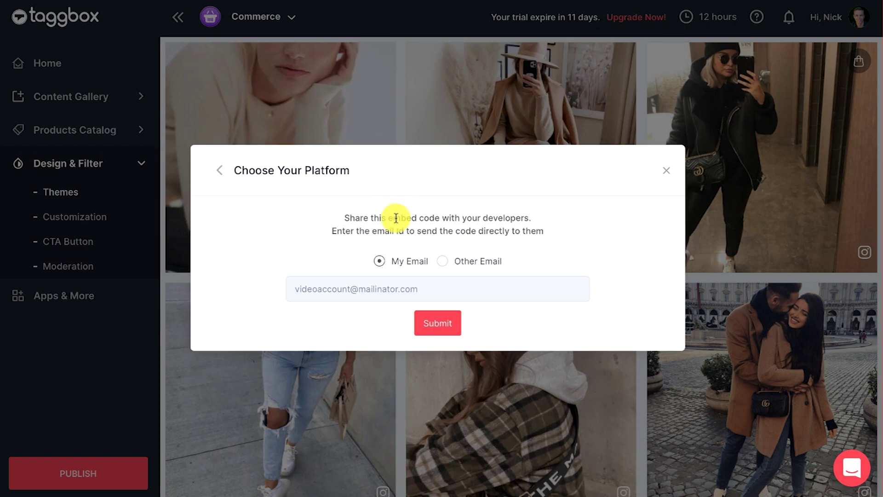
click(431, 327)
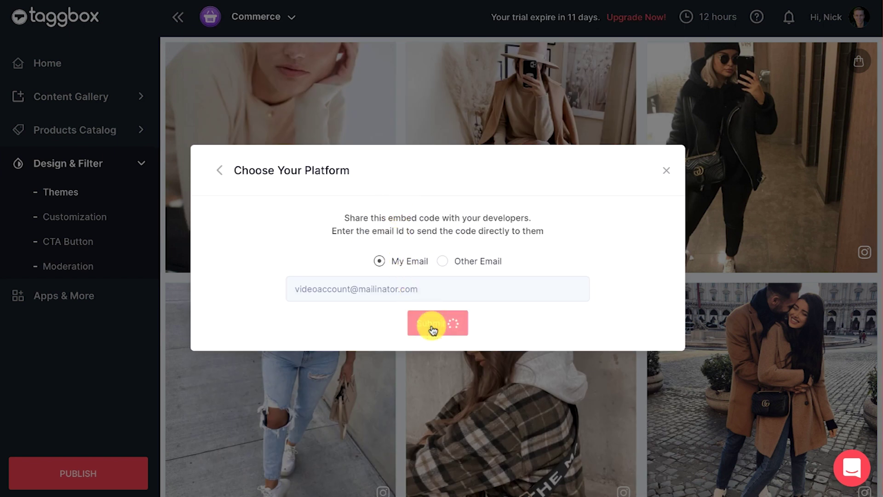
click(666, 171)
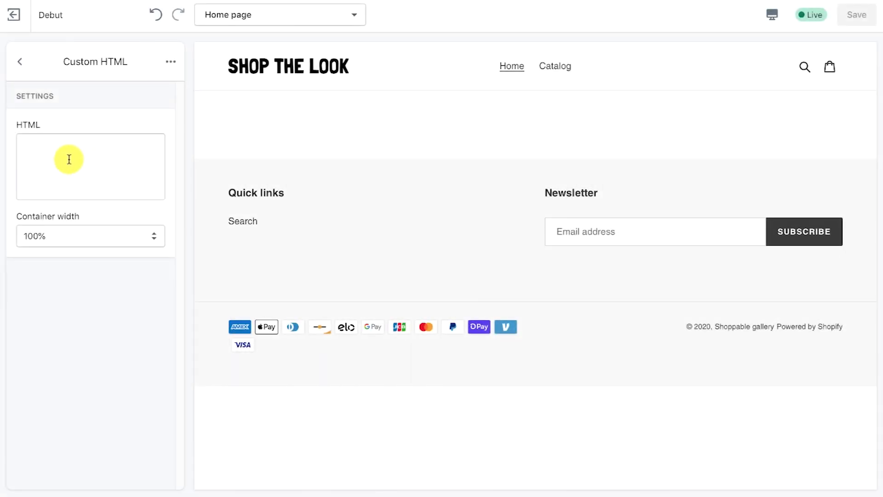
Paste the copied embed code into the Custom HTML box and save the home page
click(26, 145)
key(ctrl+v)
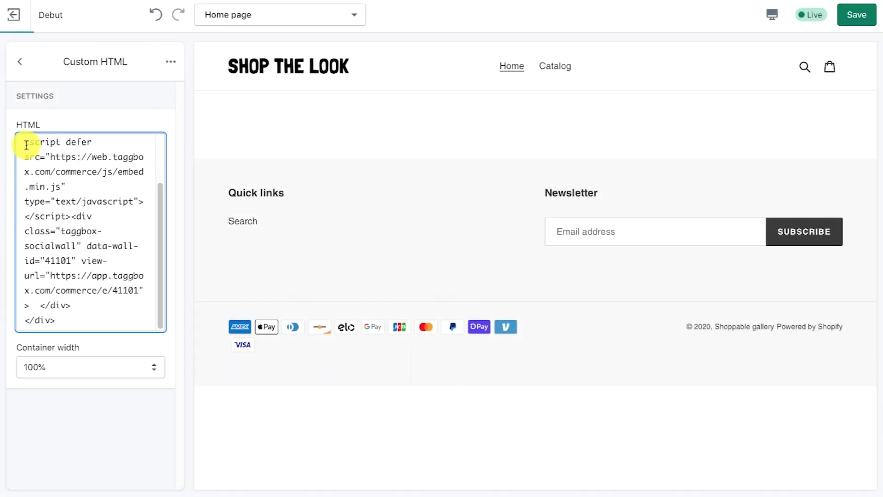
click(856, 15)
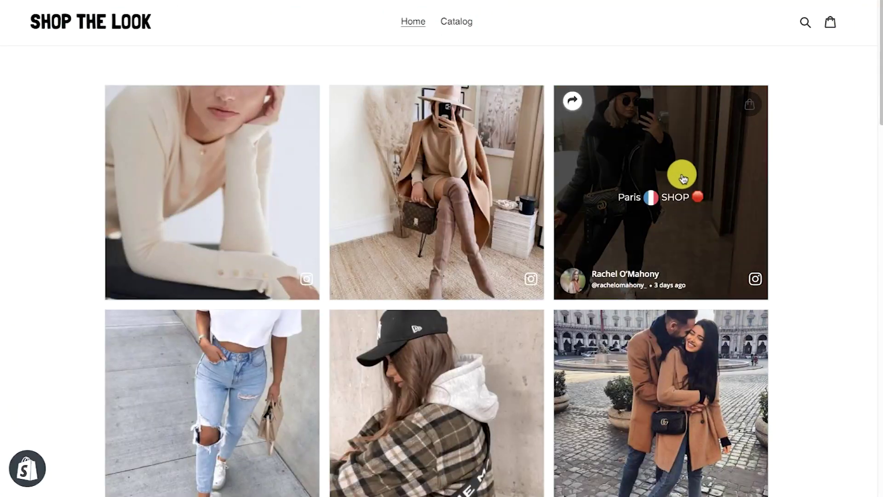
click(676, 177)
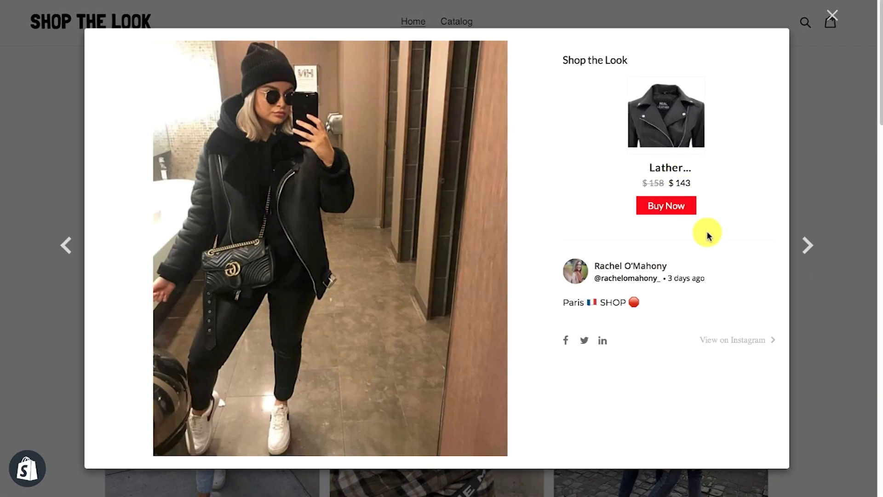
click(835, 17)
scroll(828, 98, down, 15)
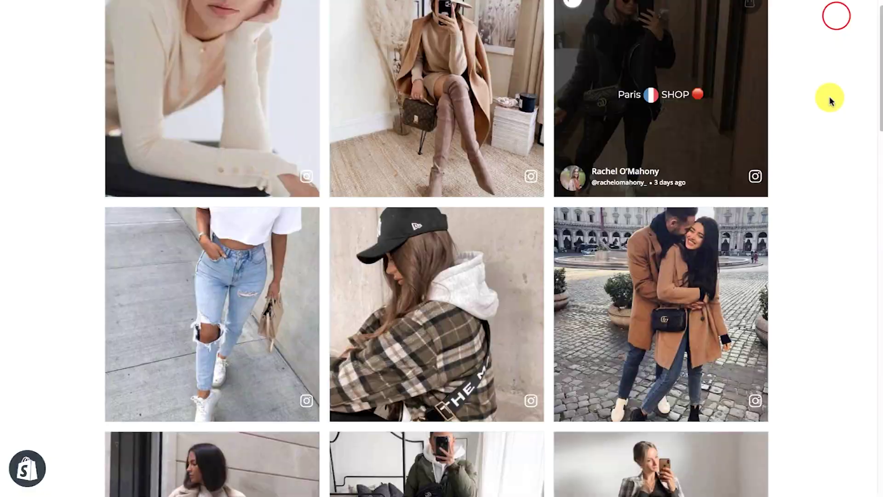